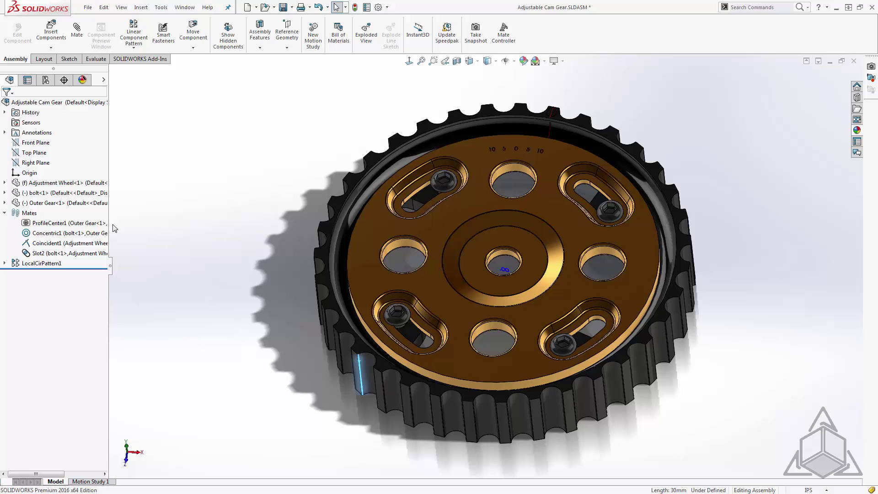
Step: Add a 0-degree angle mate between the Outer Gear's Right Plane and the assembly's Right Plane, and collapse the feature tree
click(5, 203)
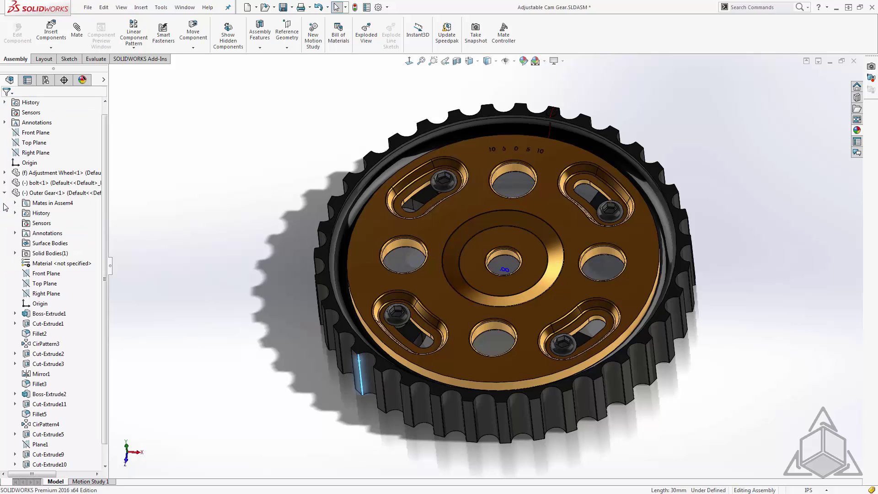
click(44, 294)
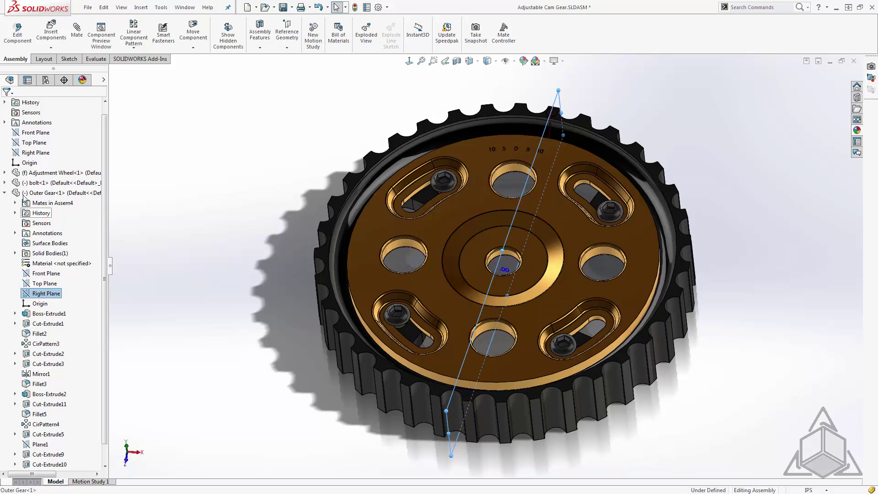
ctrl+click(20, 154)
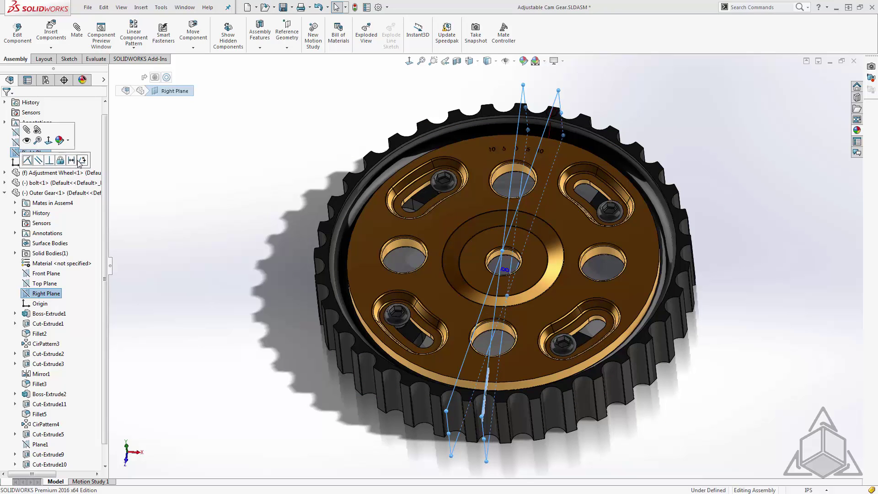
click(80, 160)
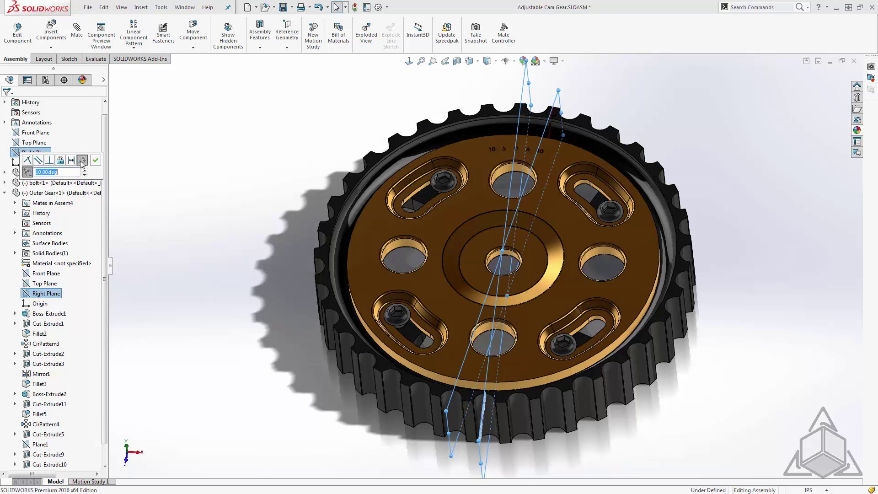
text(0)
key(Return)
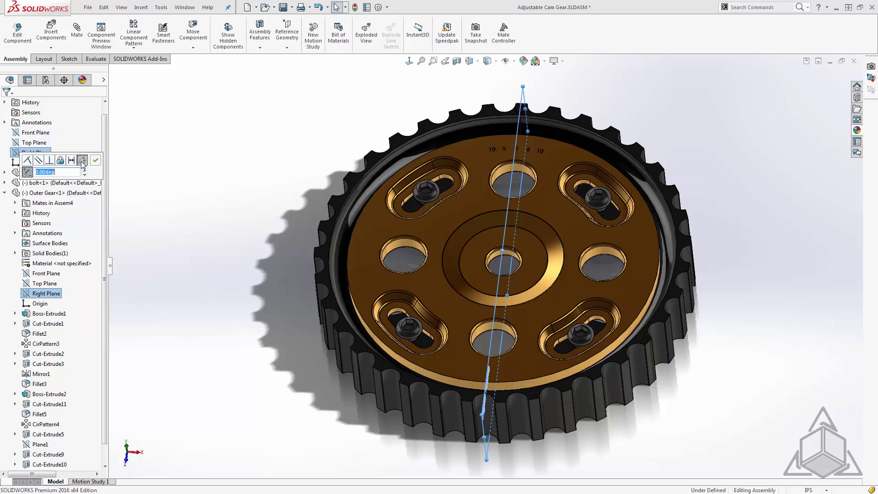
click(96, 161)
right_click(94, 161)
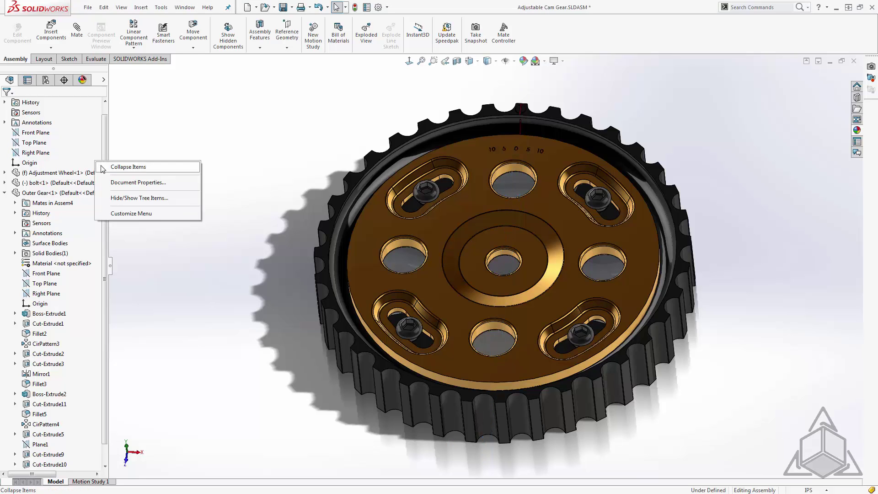
click(102, 168)
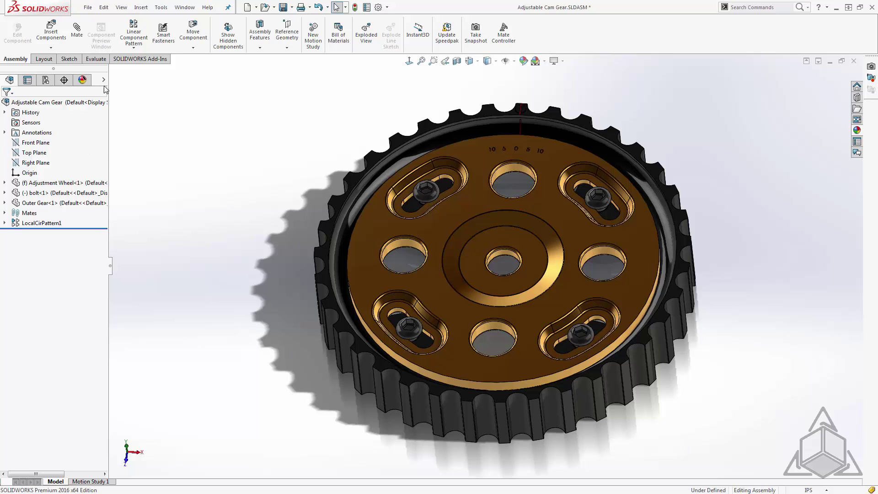
Step: Start a Mate Controller and add the angle mate between the Outer Gear and the Right Plane to it
click(143, 7)
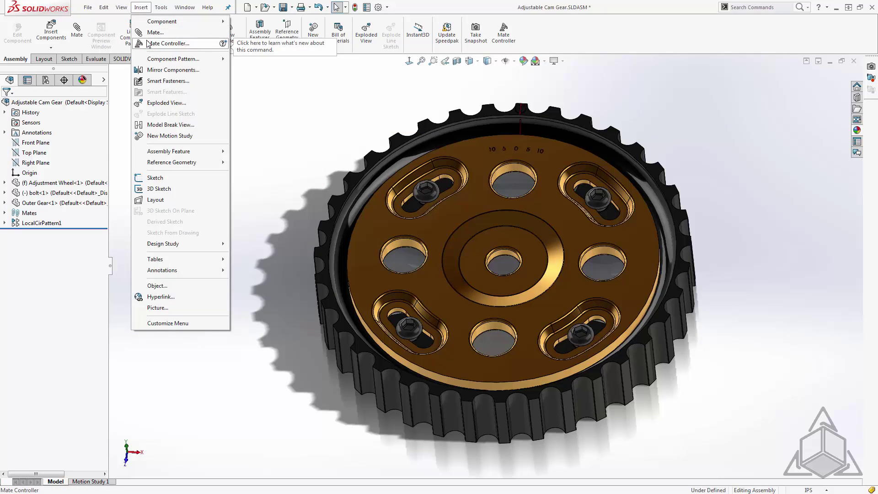
click(513, 43)
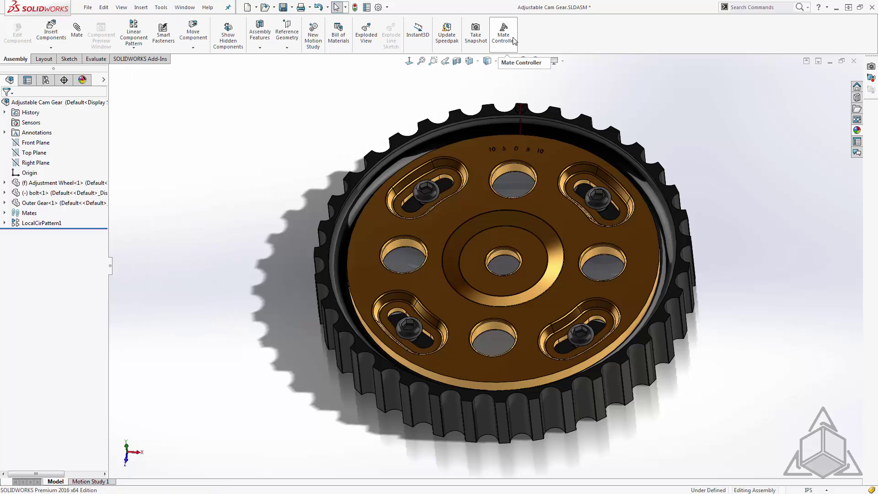
click(503, 37)
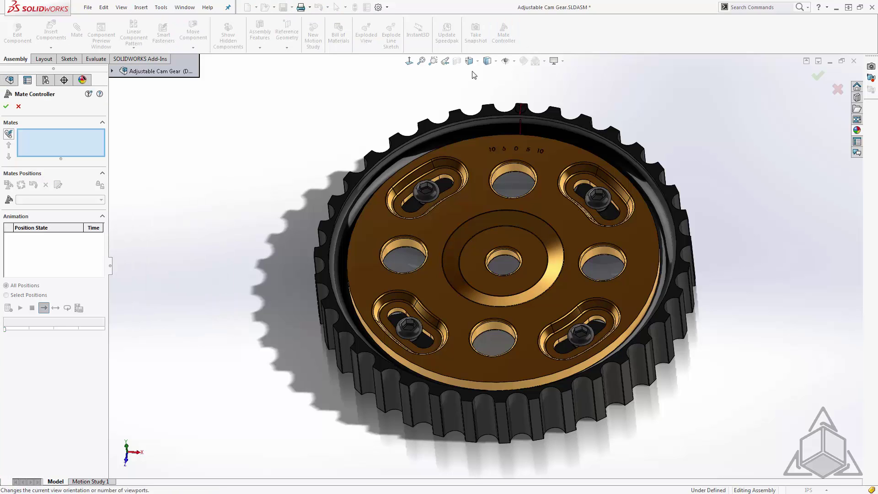
click(112, 71)
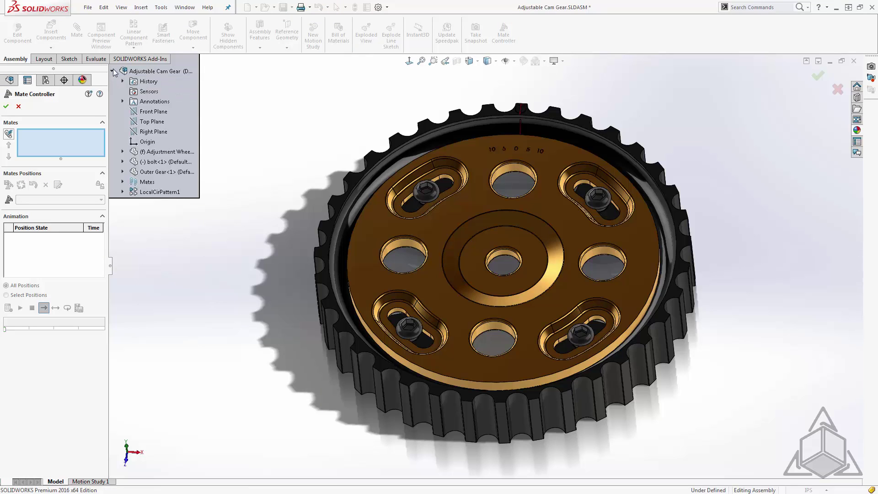
click(122, 182)
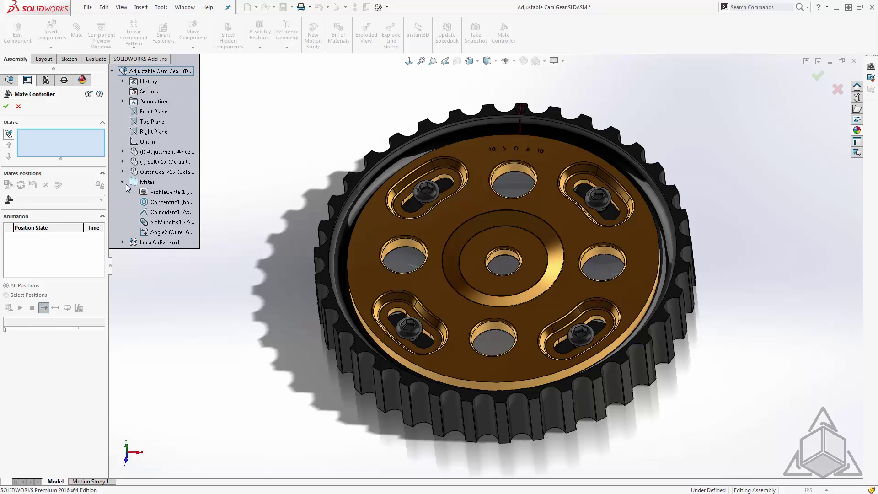
click(153, 232)
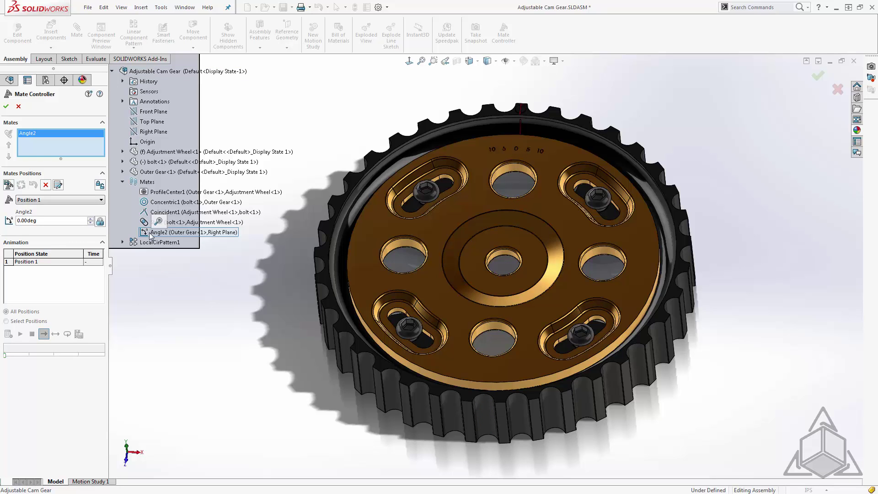
Step: Delete the default Position 1 and add a mate position named 0
click(46, 184)
click(462, 250)
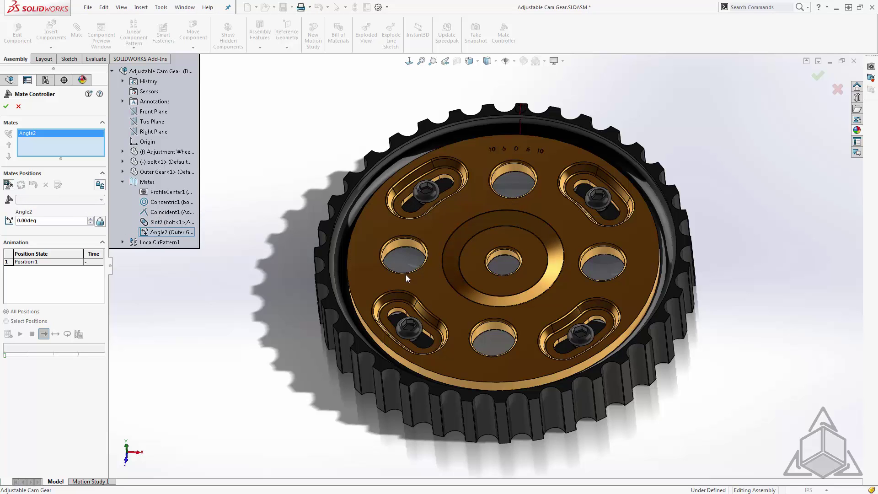
click(8, 185)
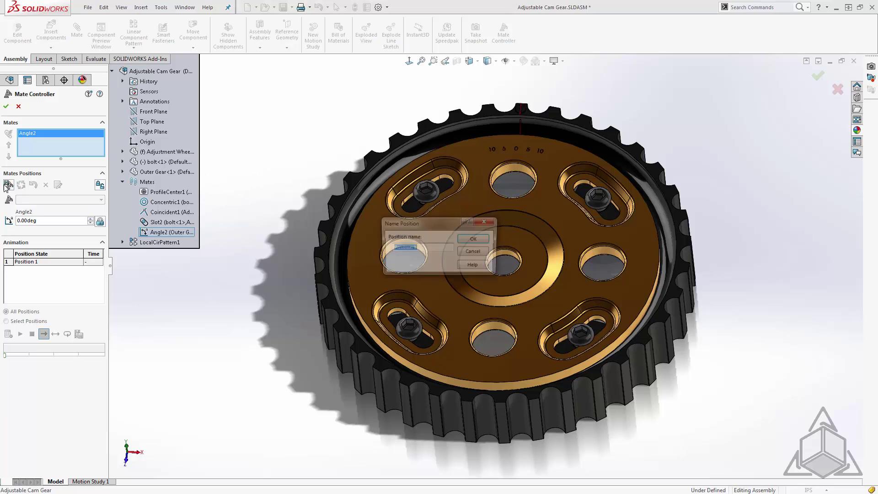
text(0)
key(Return)
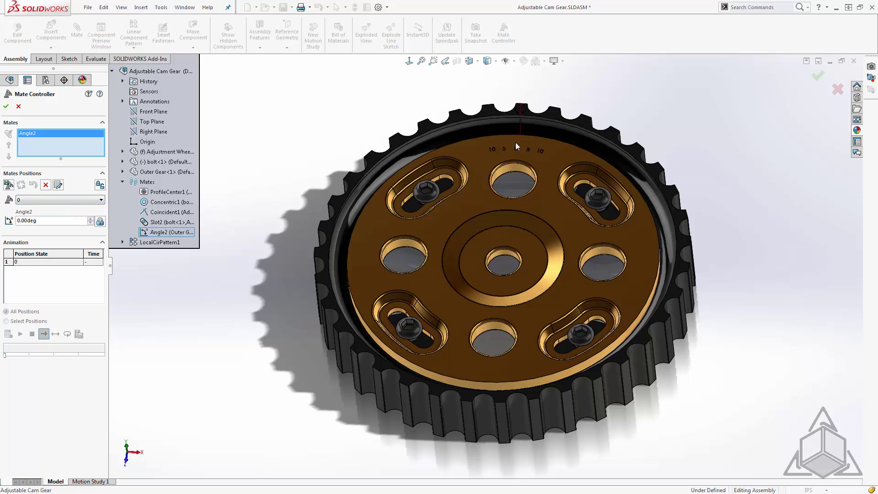
Step: Add a mate position named 5, set its angle to 5 degrees and update the position
click(9, 185)
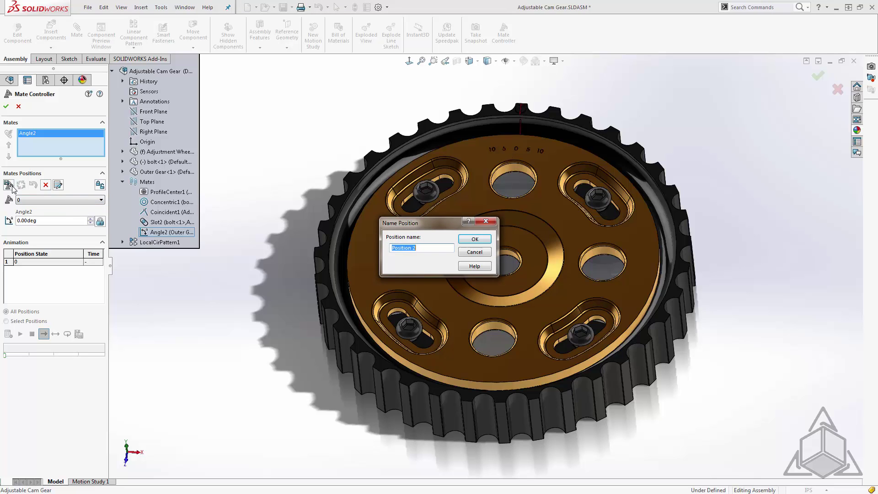
text(5)
key(Return)
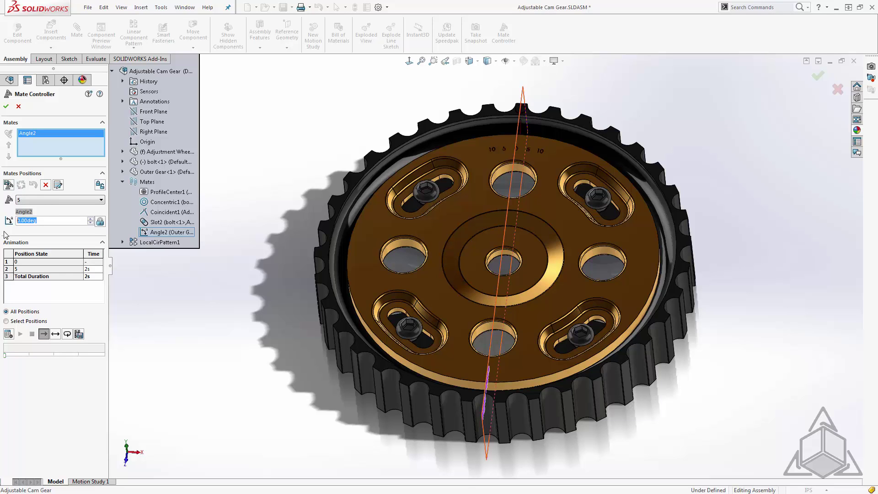
text(5)
key(Return)
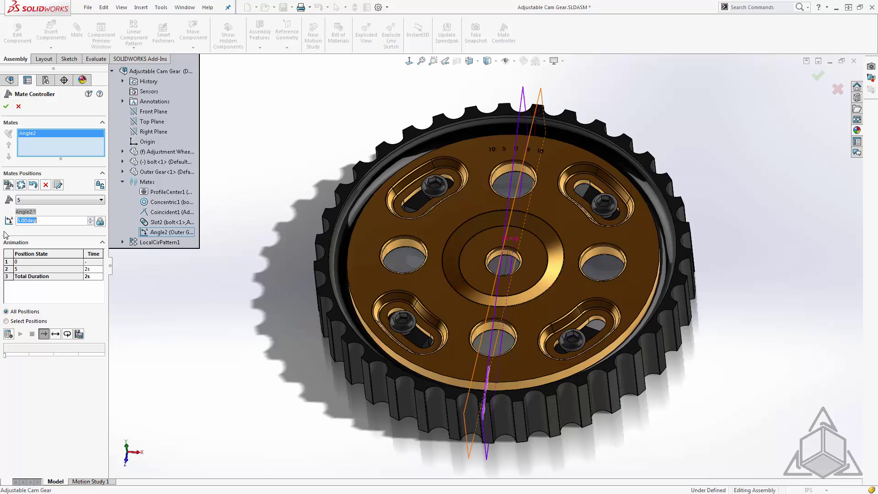
click(21, 185)
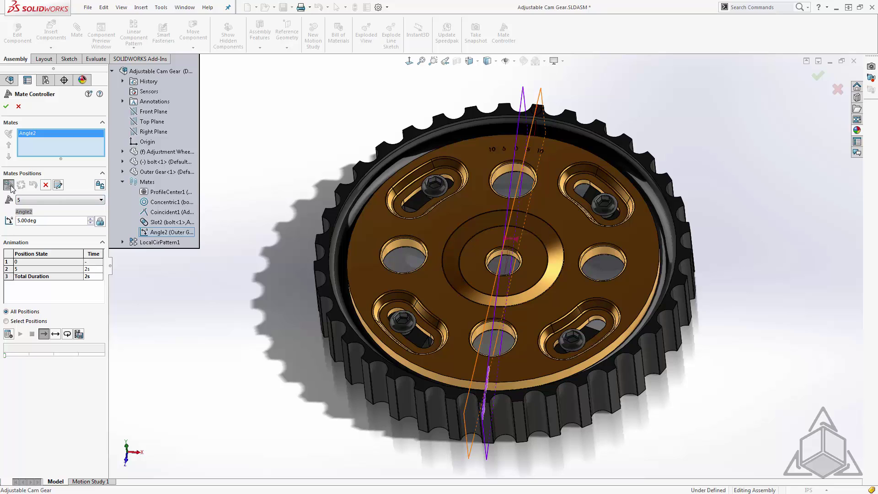
Step: Add a mate position named 10, set its angle to 10 degrees and update the position
click(8, 185)
text(10)
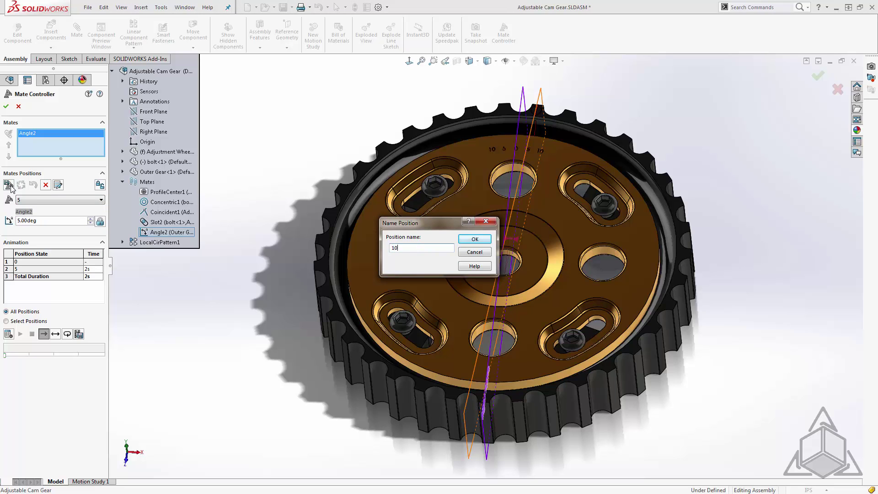
key(Return)
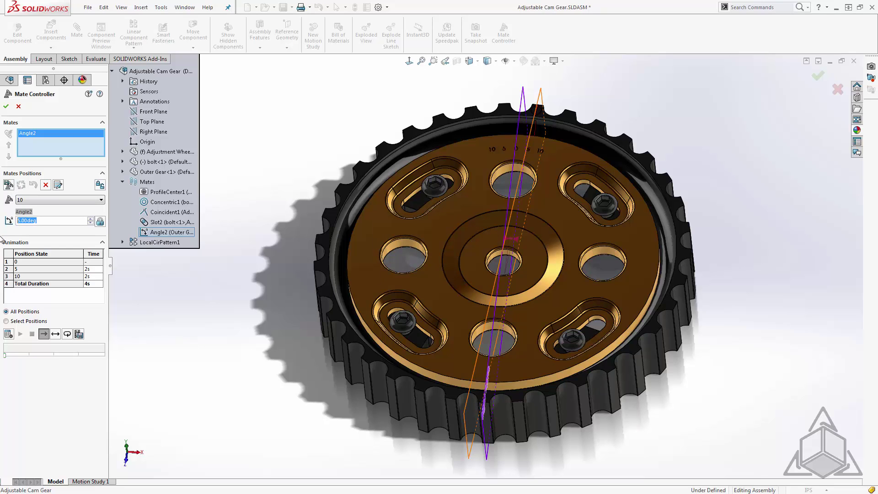
text(10)
key(Return)
click(21, 186)
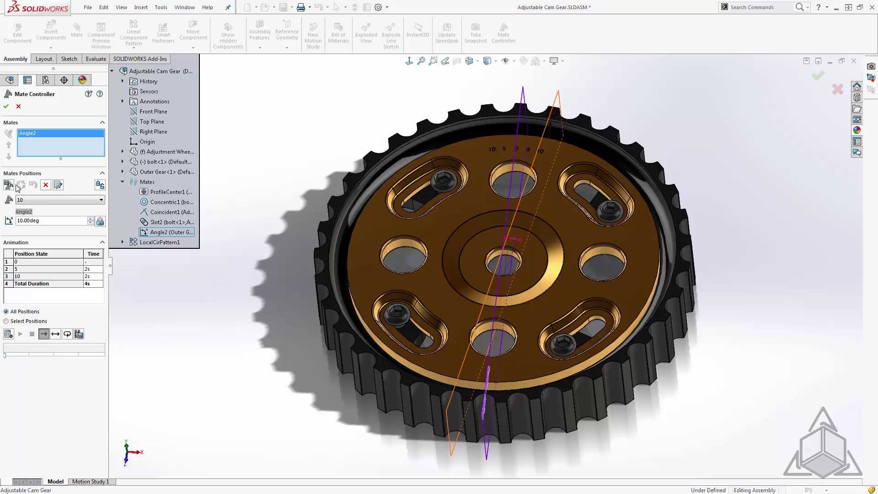
Step: Preview mate positions 5, 10 and 0 in turn, and calculate the animation for all positions
click(35, 203)
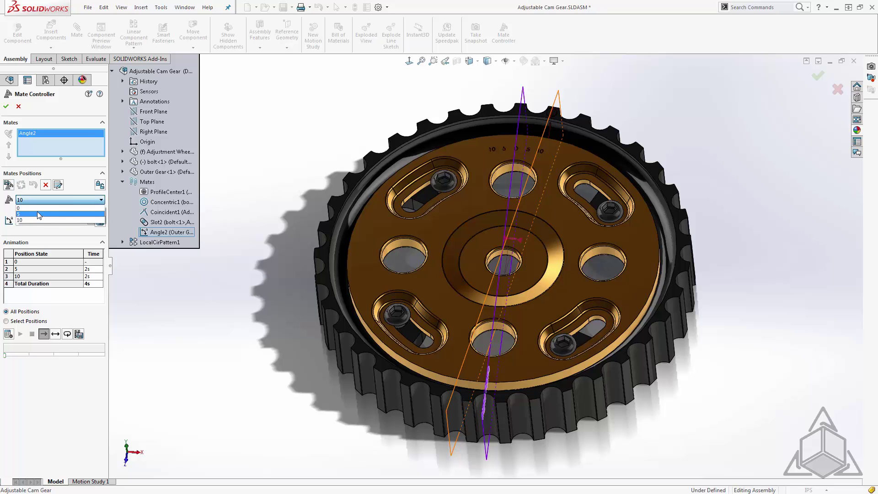
click(37, 211)
click(45, 199)
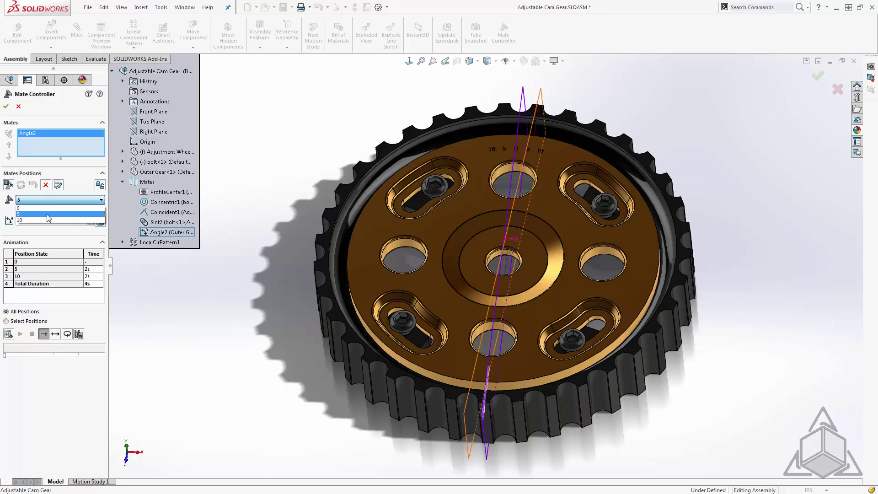
click(46, 220)
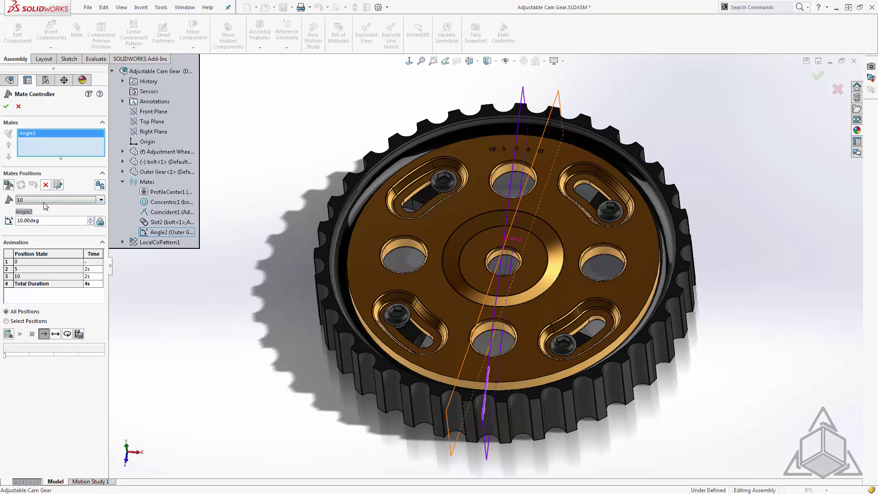
click(44, 202)
click(45, 208)
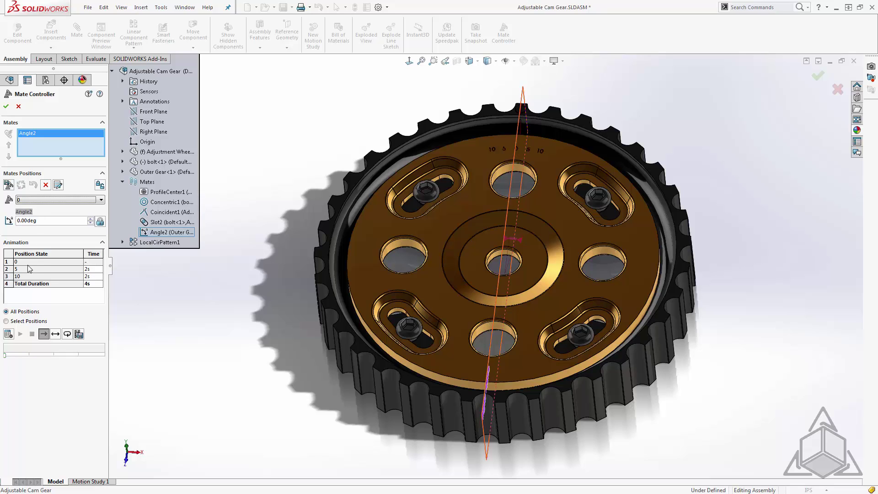
click(8, 334)
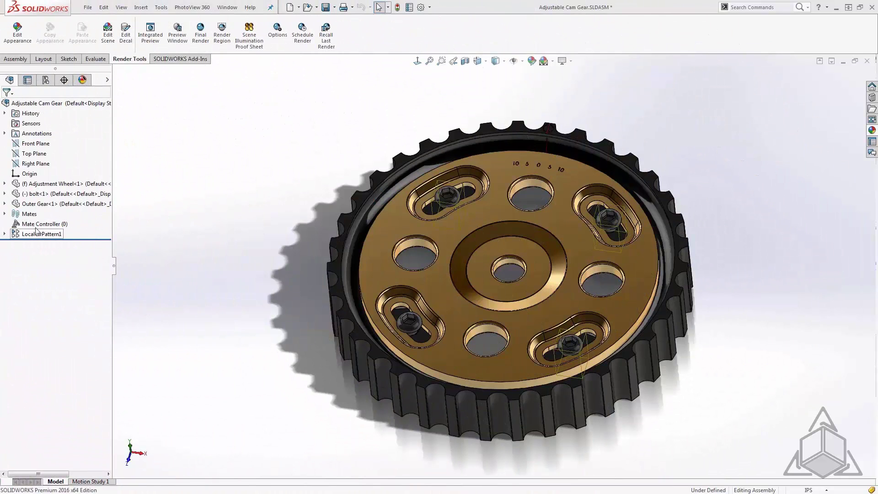
Step: Switch the finished Mate Controller feature to position 5 and on to position 10 directly from the feature tree
click(17, 226)
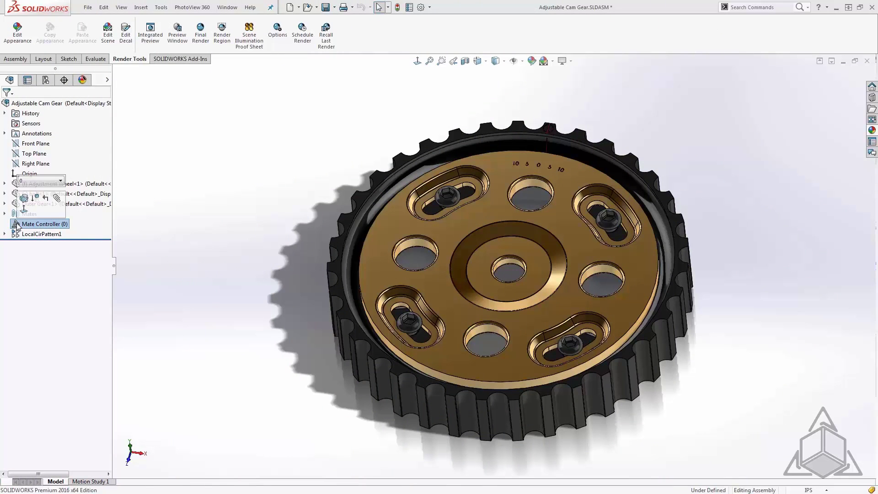
click(36, 181)
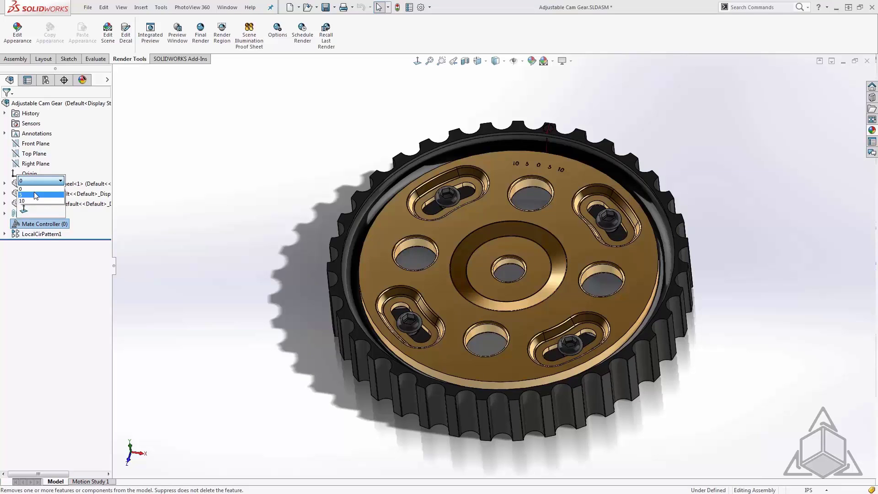
click(36, 195)
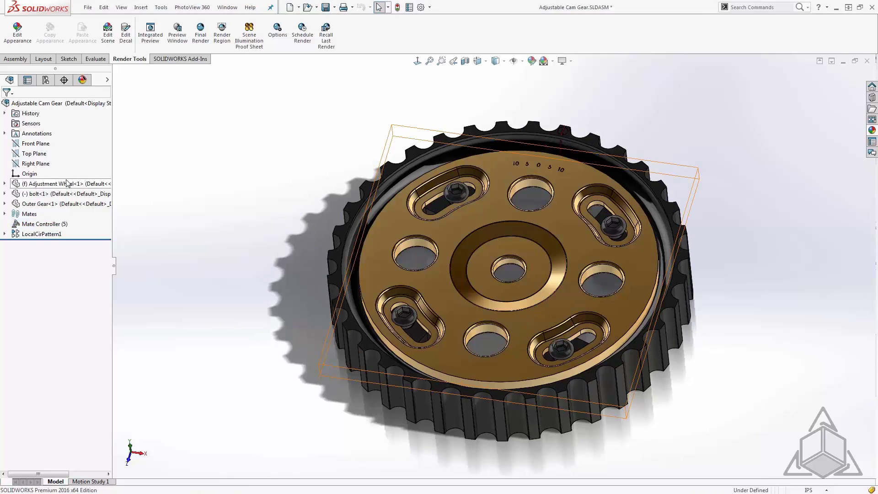
click(41, 224)
click(42, 179)
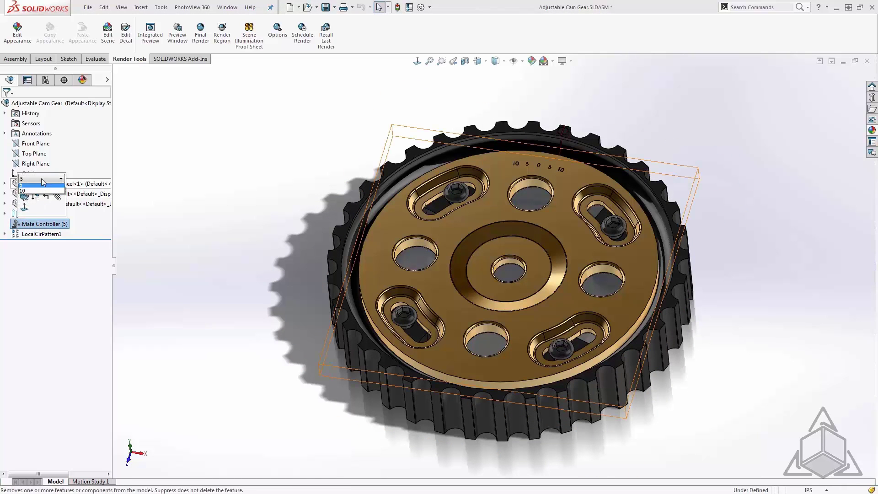
click(37, 199)
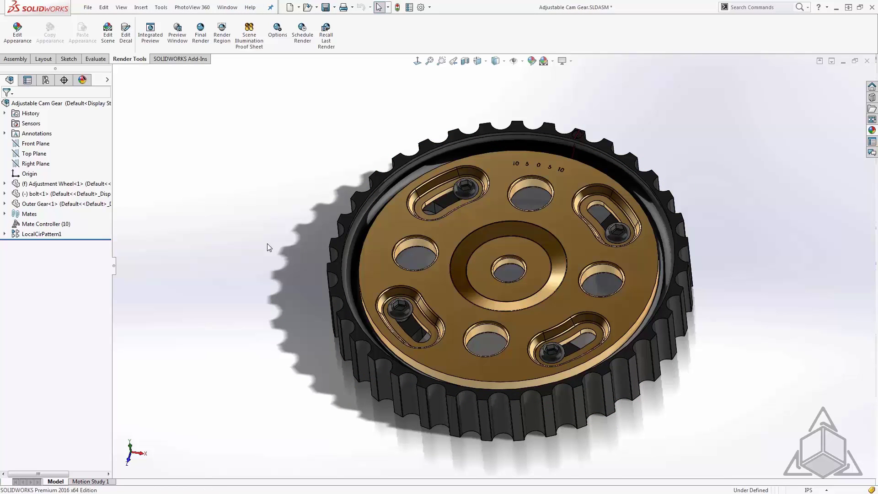
Step: Open the Mate Controller feature for editing
right_click(17, 226)
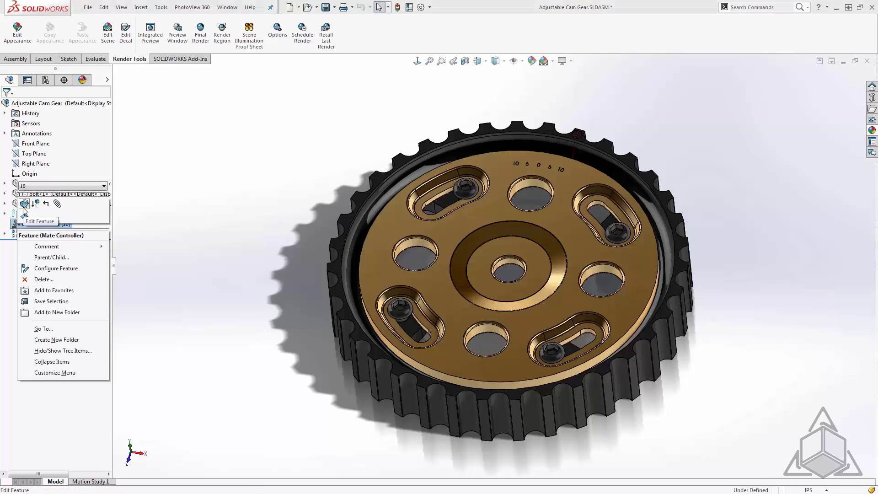
click(23, 204)
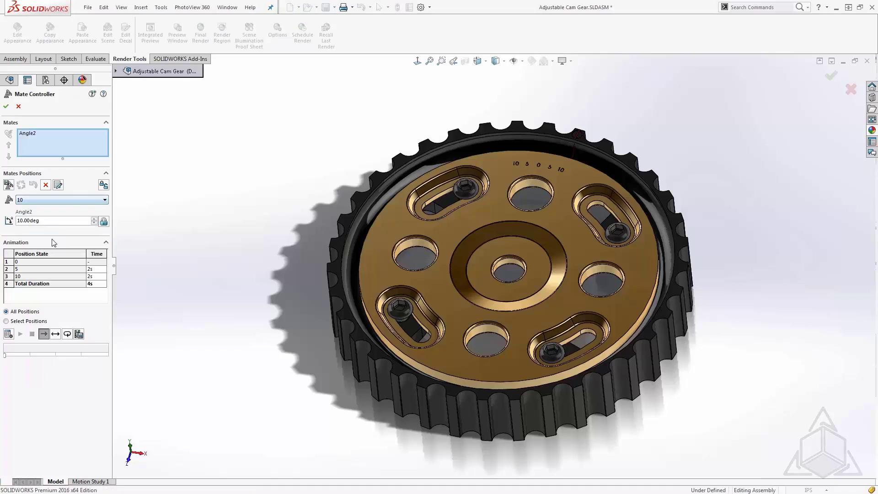